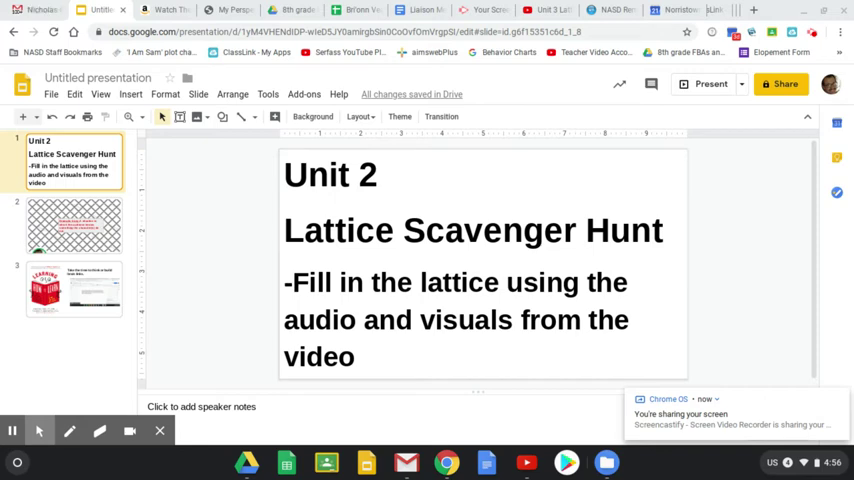
Step: View the Dramatic Irony lattice slide, then switch to The Diary of Anne Frank film tab
key(Down)
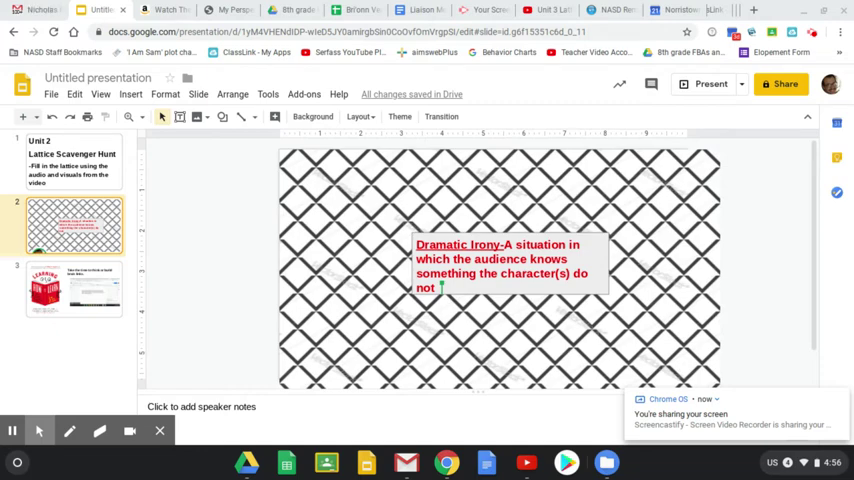
key(ctrl+Tab)
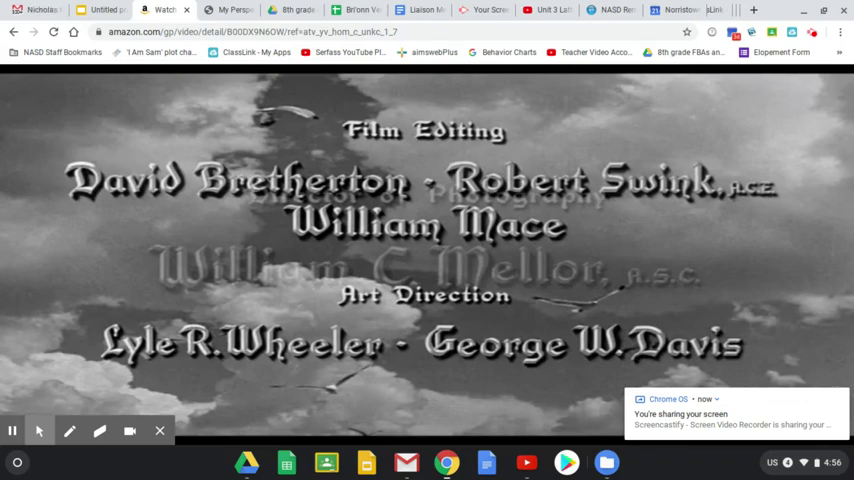
Step: Play the film, circle three birds in red, then erase the top-right circle
key(space)
key(space)
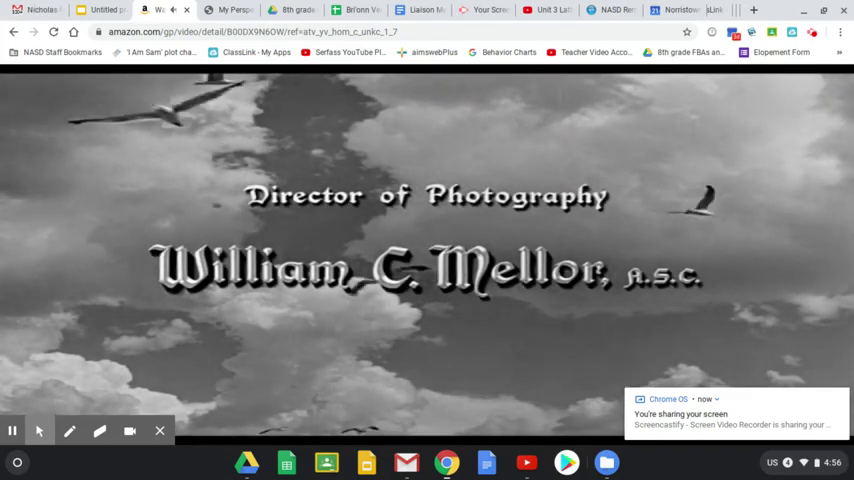
click(69, 431)
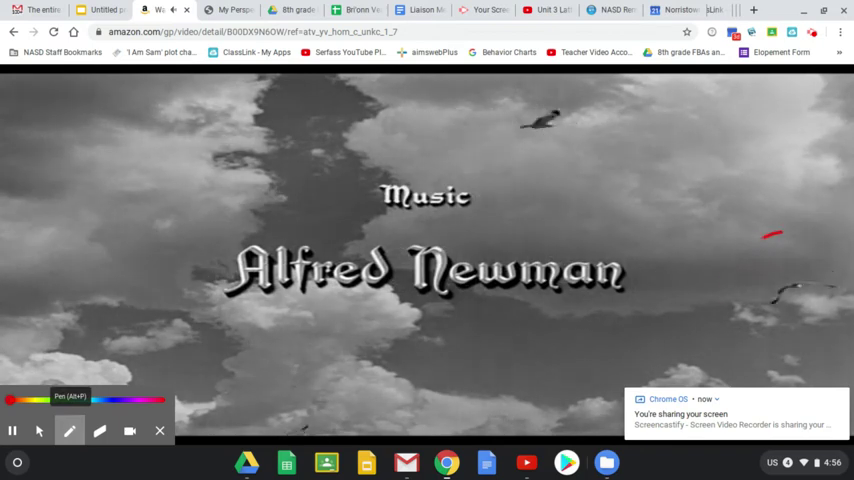
drag(790, 240, 800, 245)
drag(770, 125, 775, 130)
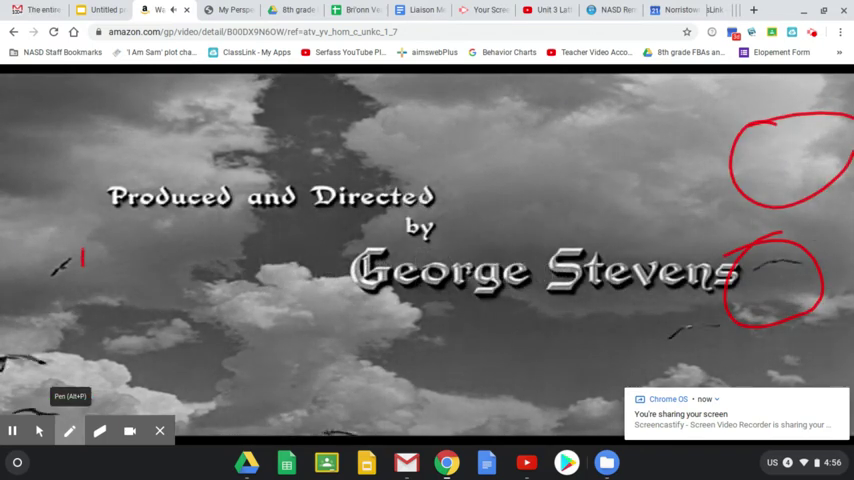
drag(60, 240, 65, 245)
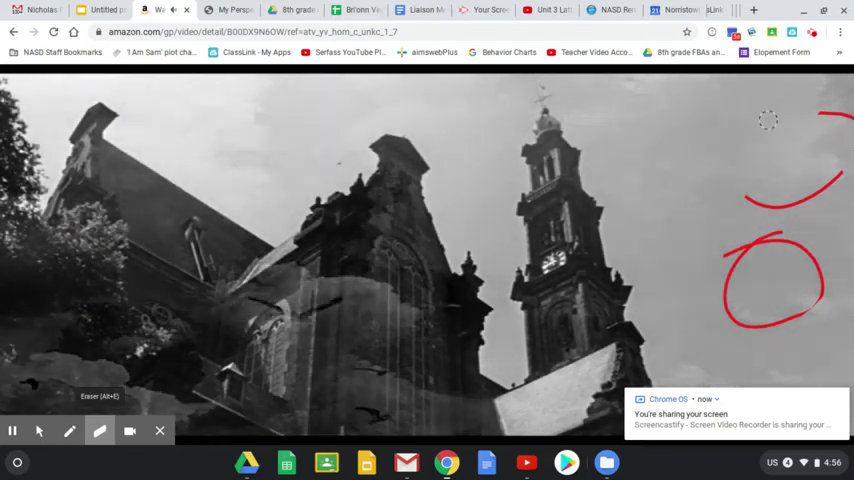
mouse_move(800, 150)
mouse_down()
mouse_move(760, 180)
mouse_move(840, 120)
mouse_up()
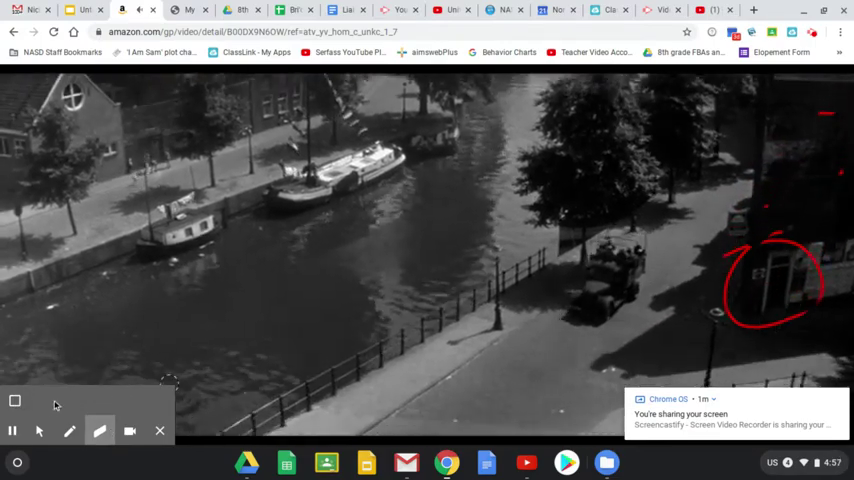
click(39, 431)
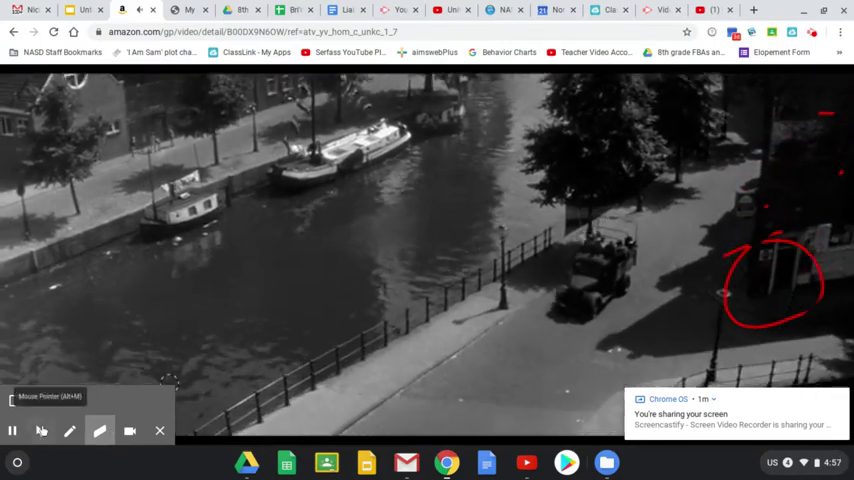
mouse_move(430, 262)
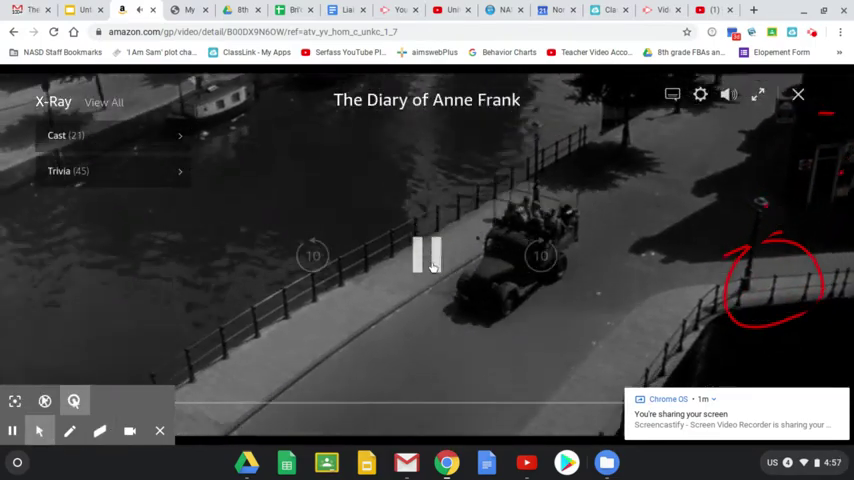
Step: Pause, jump back ten seconds, then replay and pause on the church tower shot
click(371, 262)
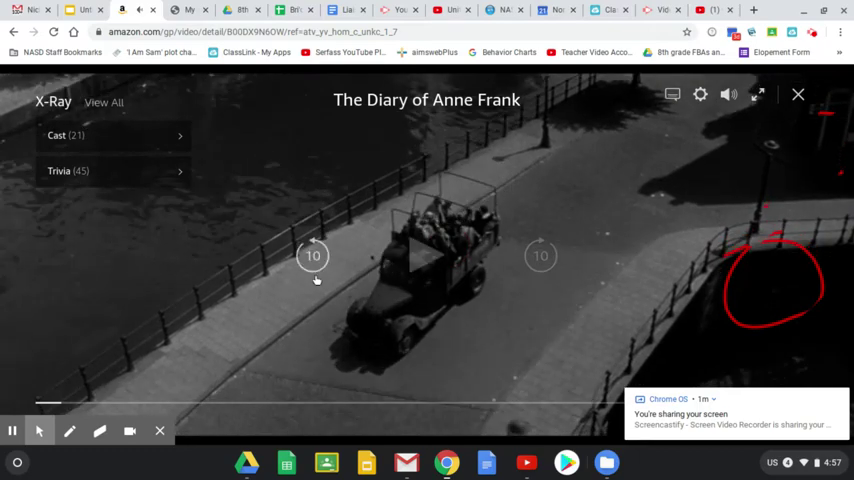
click(313, 258)
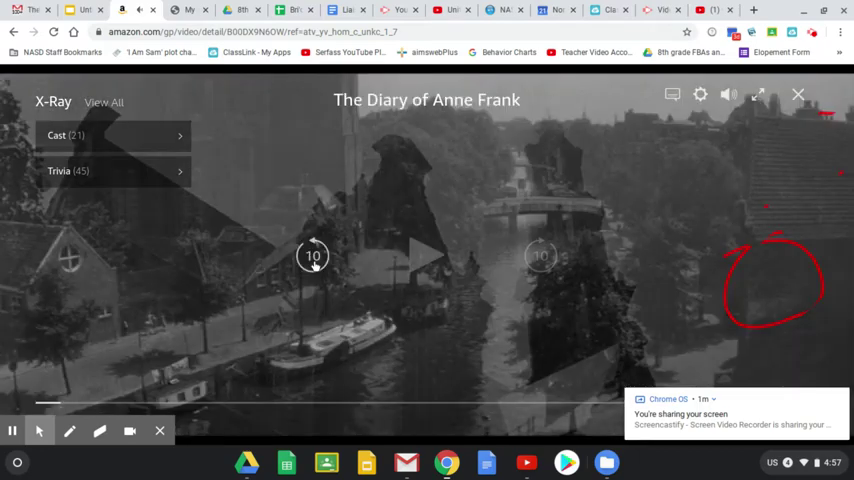
click(313, 262)
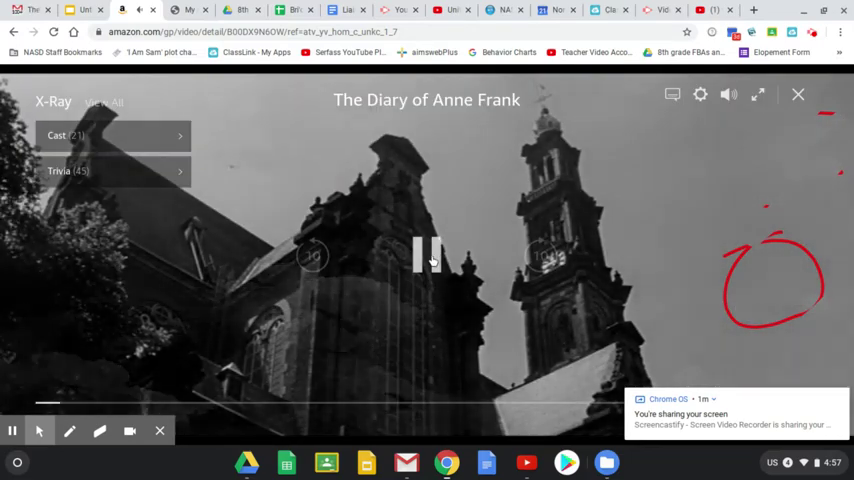
click(430, 260)
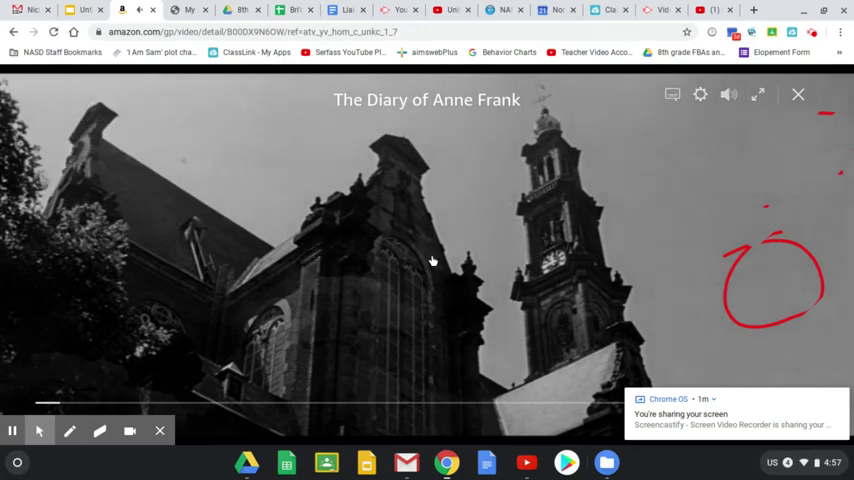
Step: Handwrite 'Westortoren' in red across the top of the church shot
click(69, 430)
drag(186, 98, 265, 160)
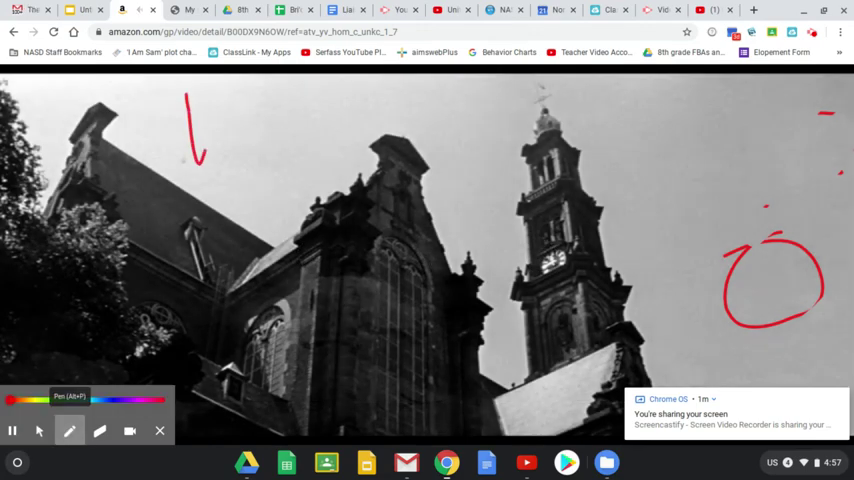
drag(300, 130, 315, 150)
drag(340, 105, 335, 150)
drag(368, 90, 372, 145)
mouse_move(415, 120)
mouse_down()
mouse_move(405, 145)
mouse_move(450, 150)
mouse_up()
drag(485, 90, 490, 160)
drag(470, 125, 500, 125)
drag(505, 125, 520, 155)
mouse_move(560, 115)
mouse_down()
mouse_move(565, 150)
mouse_move(640, 155)
mouse_up()
drag(680, 115, 735, 160)
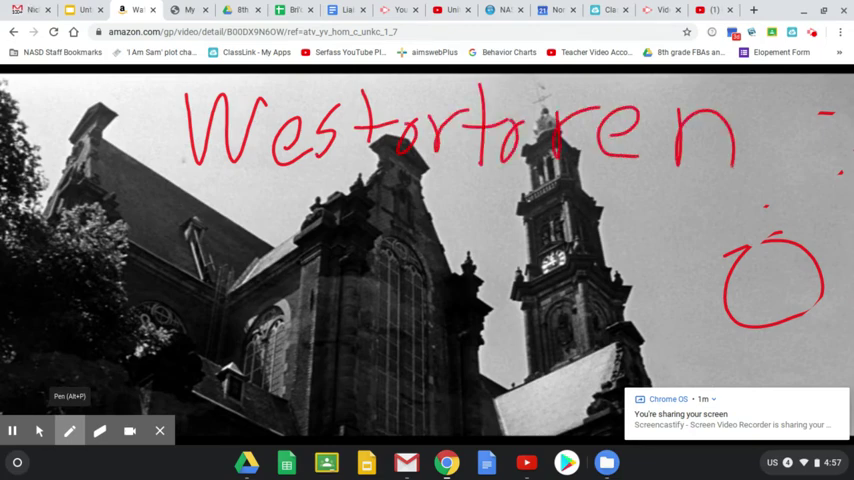
Step: Draw two red crosses over the church roof
drag(345, 200, 225, 295)
drag(225, 215, 340, 350)
drag(275, 185, 375, 320)
drag(350, 200, 280, 325)
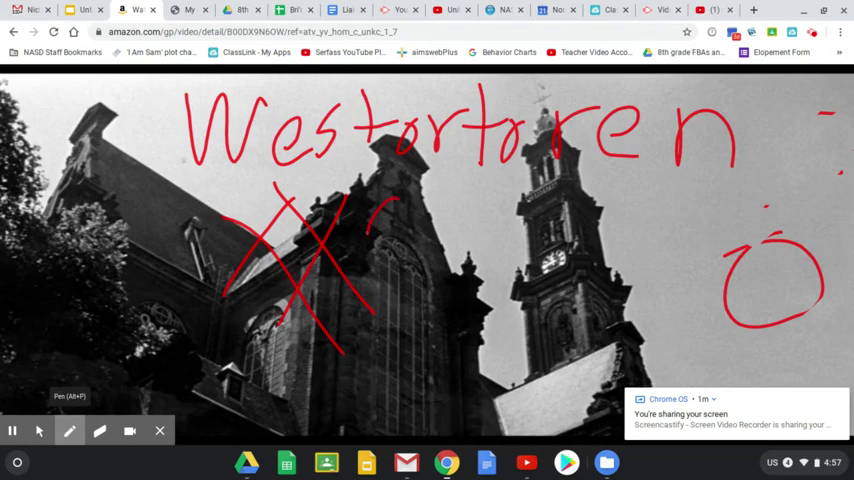
Step: Handwrite 'offstage sound effect' in red beside the crosses
mouse_move(420, 200)
mouse_down()
mouse_move(430, 255)
mouse_move(485, 195)
mouse_move(490, 265)
mouse_up()
drag(550, 185, 545, 265)
mouse_move(520, 245)
mouse_down()
mouse_move(575, 235)
mouse_move(610, 285)
mouse_up()
drag(615, 245, 600, 290)
drag(640, 250, 680, 255)
mouse_move(700, 215)
mouse_down()
mouse_move(735, 205)
mouse_move(760, 235)
mouse_move(790, 240)
mouse_move(820, 170)
mouse_up()
drag(380, 320, 360, 365)
mouse_move(400, 340)
mouse_down()
mouse_move(420, 360)
mouse_move(460, 360)
mouse_up()
drag(470, 340, 500, 355)
drag(520, 285, 535, 350)
drag(490, 380, 480, 410)
drag(510, 370, 500, 415)
mouse_move(535, 365)
mouse_down()
mouse_move(525, 420)
mouse_move(595, 355)
mouse_move(635, 345)
mouse_move(705, 292)
mouse_up()
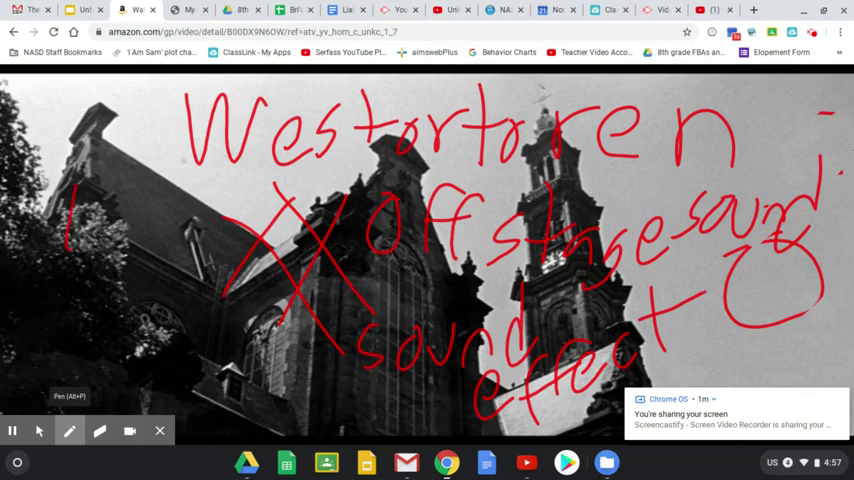
Step: Scribble red marks at the far left of the frame, before Westortoren
drag(75, 132, 78, 168)
drag(110, 198, 115, 238)
drag(55, 100, 20, 170)
drag(30, 70, 25, 110)
drag(100, 95, 115, 120)
drag(145, 85, 215, 205)
drag(30, 188, 160, 182)
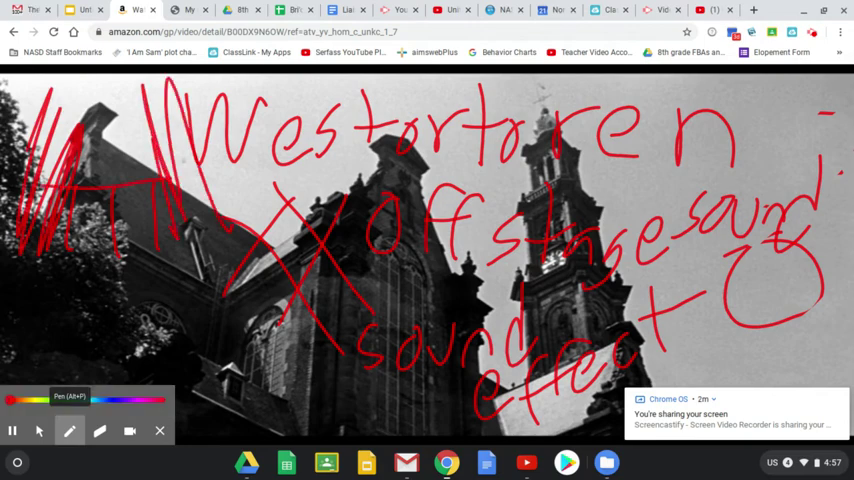
Step: Erase most of the red handwriting and scribbles, resume playback, then reselect the eraser
click(100, 431)
drag(440, 340, 530, 350)
drag(165, 90, 175, 140)
drag(500, 150, 380, 80)
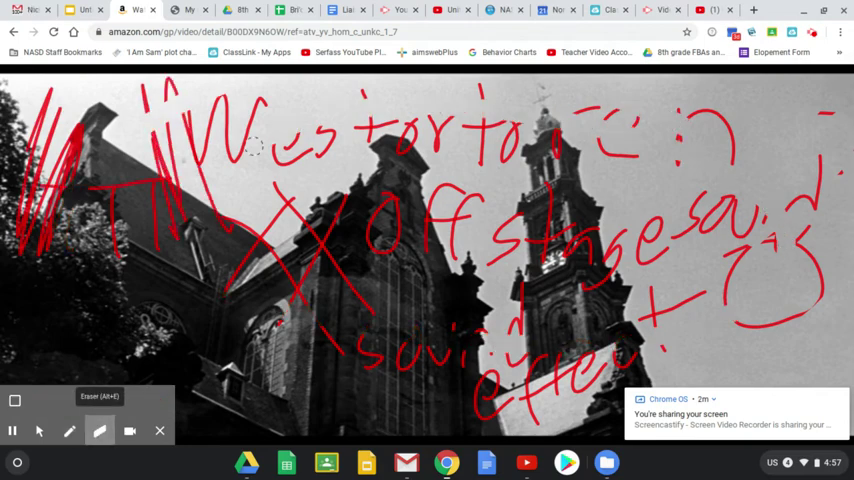
drag(290, 145, 400, 200)
drag(290, 128, 320, 100)
mouse_move(270, 90)
mouse_down()
mouse_move(268, 180)
mouse_move(185, 110)
mouse_move(120, 100)
mouse_move(40, 130)
mouse_move(50, 103)
mouse_move(230, 205)
mouse_up()
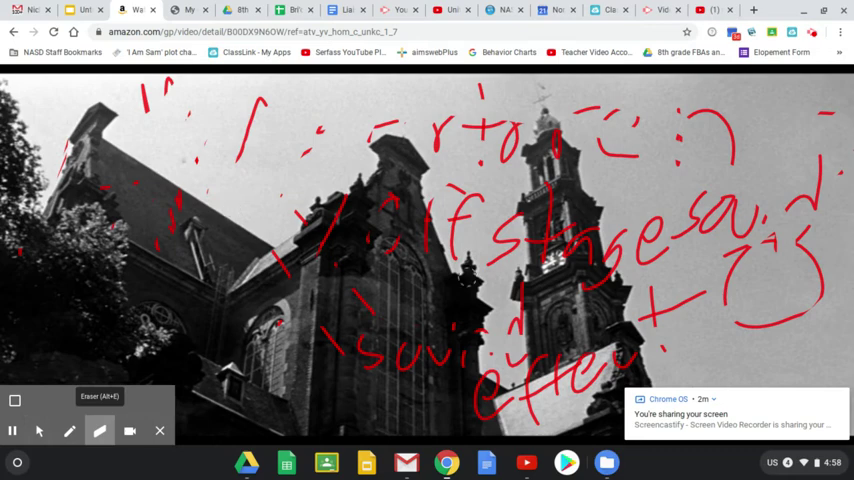
click(38, 430)
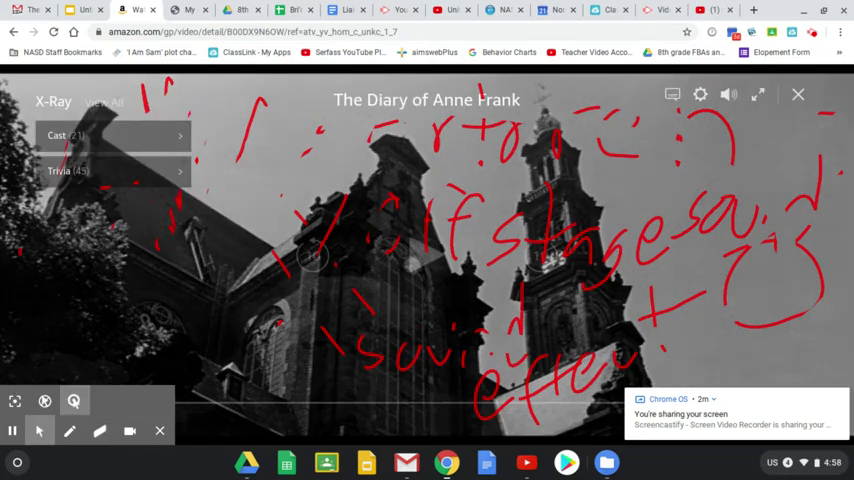
click(99, 430)
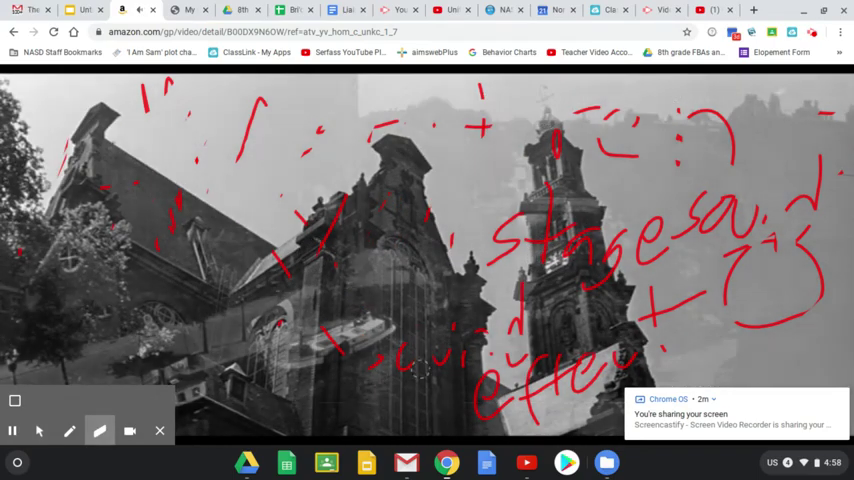
Step: Erase more of the remaining red strokes across the middle of the frame
mouse_move(420, 230)
mouse_down()
mouse_move(713, 320)
mouse_move(727, 236)
mouse_up()
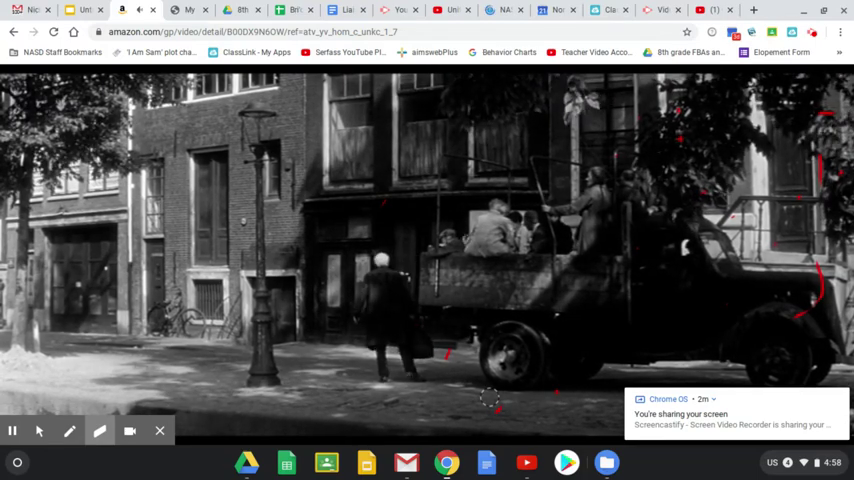
Step: Open the Screencastify cursor options while the film plays on to the attic
click(38, 431)
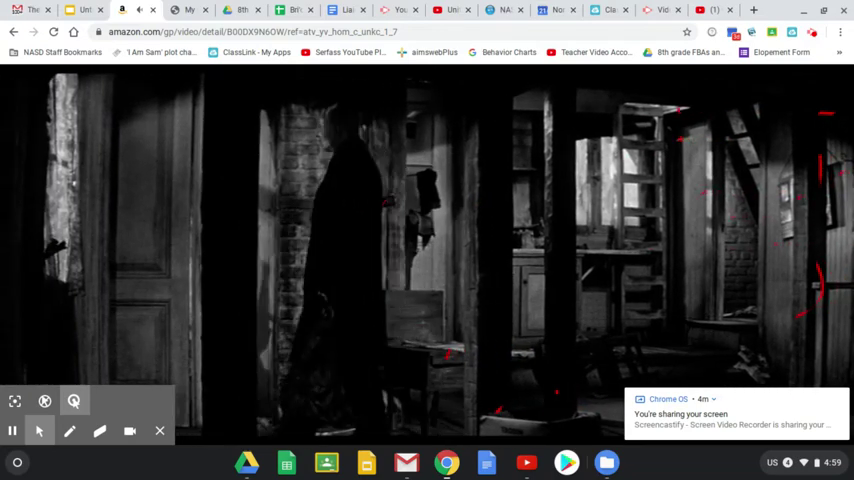
Step: Pause on the dark interior, draw a red circle, then return to the pointer
key(space)
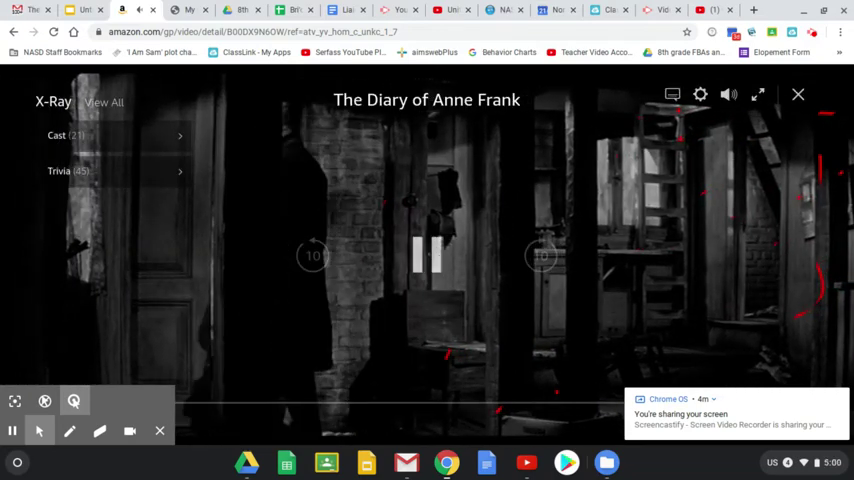
click(69, 431)
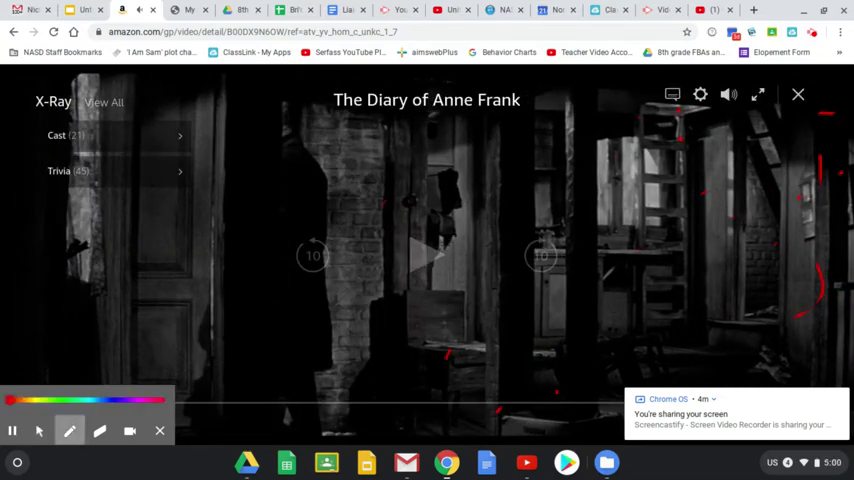
drag(660, 320, 530, 340)
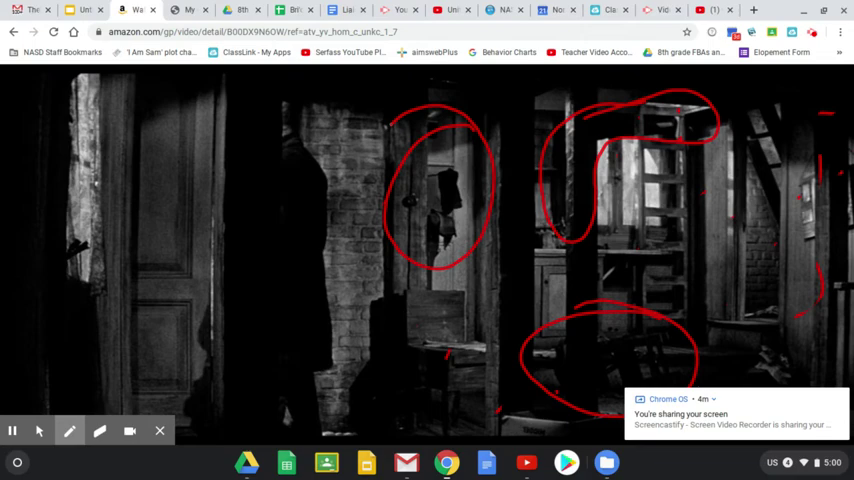
click(69, 431)
click(39, 431)
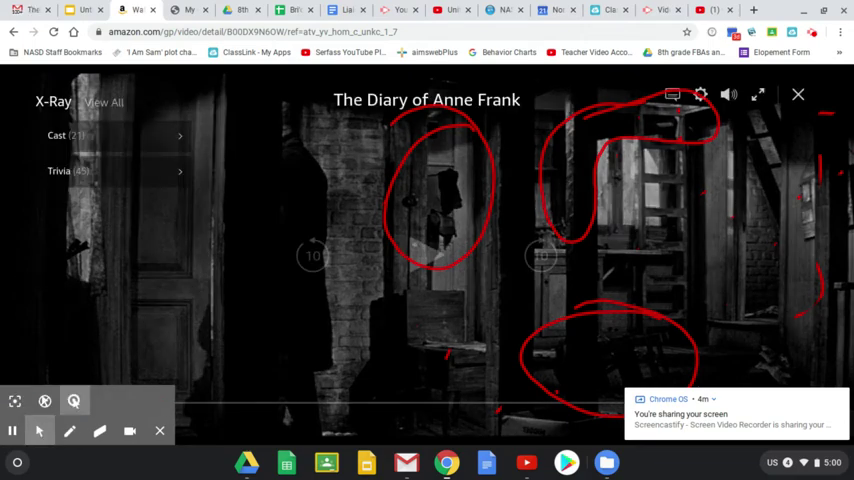
Step: Erase the red circle around the coat and the ellipse near the bottom centre
click(99, 431)
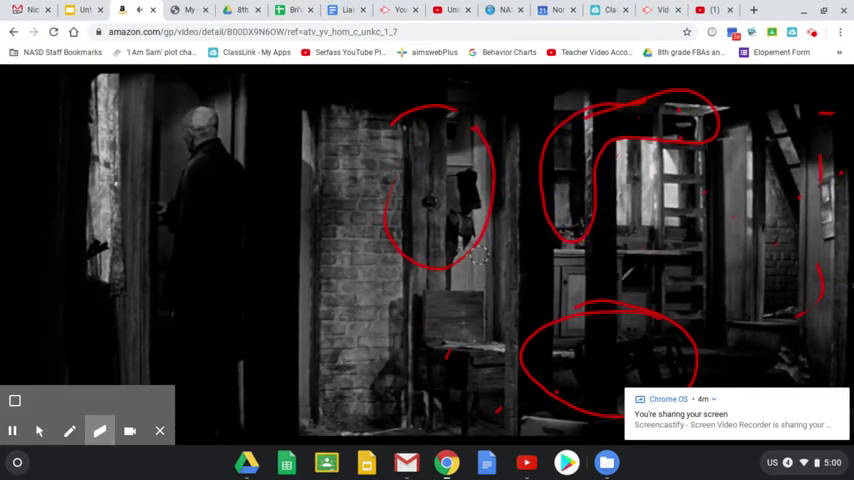
mouse_move(478, 258)
mouse_down()
mouse_move(455, 243)
mouse_move(420, 262)
mouse_up()
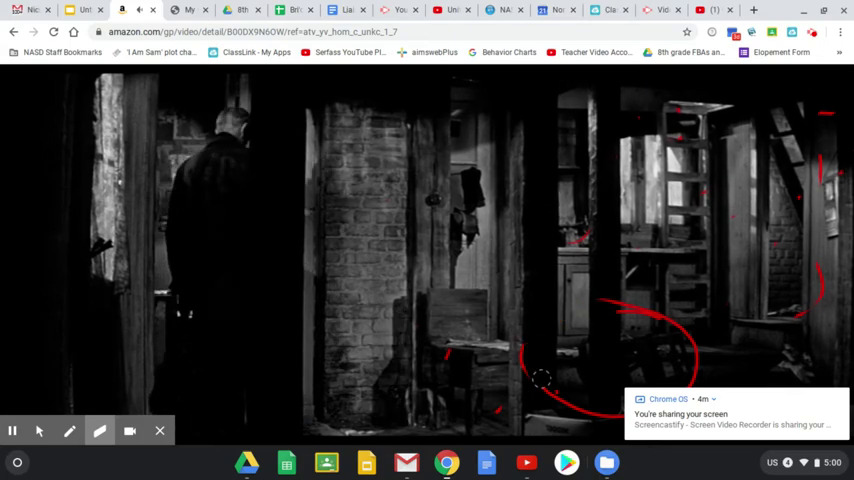
mouse_move(560, 320)
mouse_down()
mouse_move(570, 402)
mouse_move(640, 305)
mouse_up()
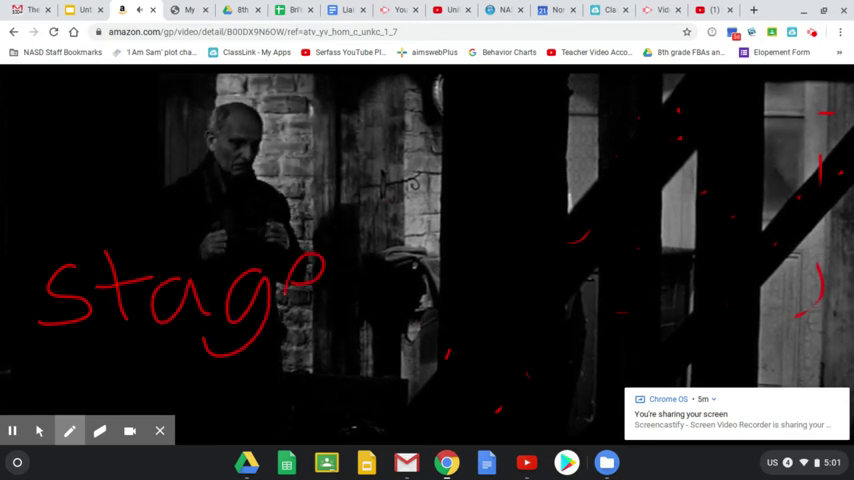
Step: Finish the red word 'stage' and handwrite 'Directions' beneath it
drag(320, 265, 362, 283)
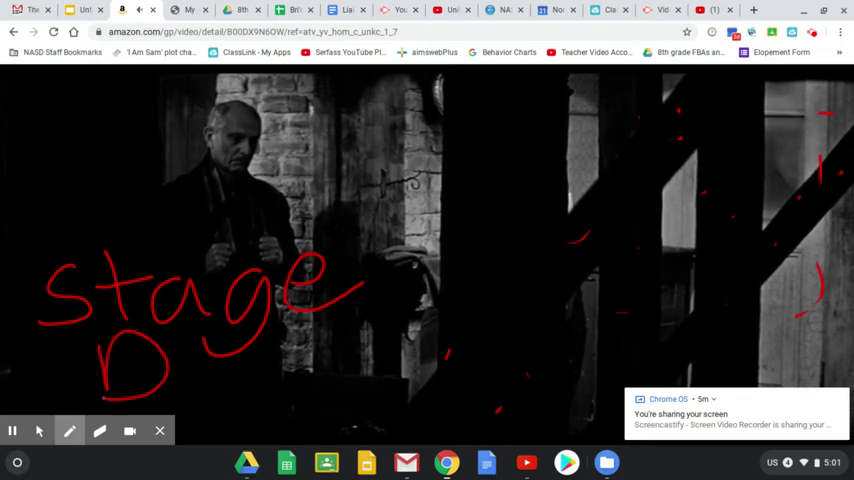
mouse_move(212, 400)
mouse_down()
mouse_move(235, 372)
mouse_move(310, 400)
mouse_up()
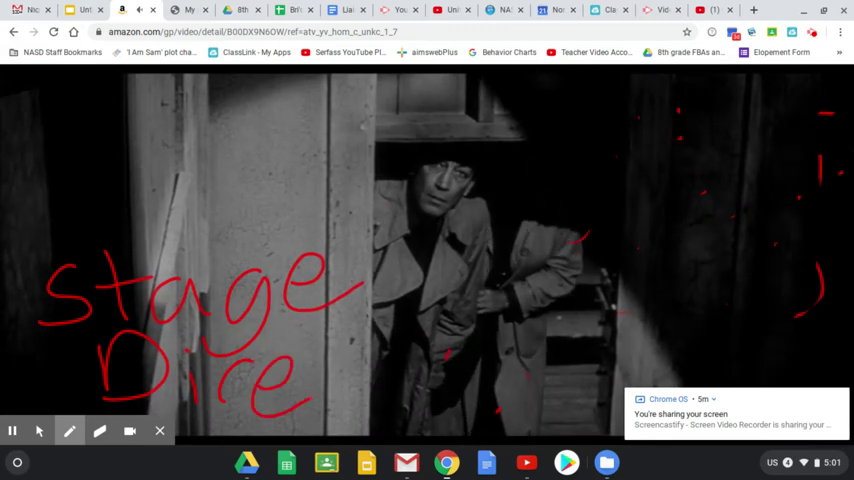
drag(355, 350, 365, 400)
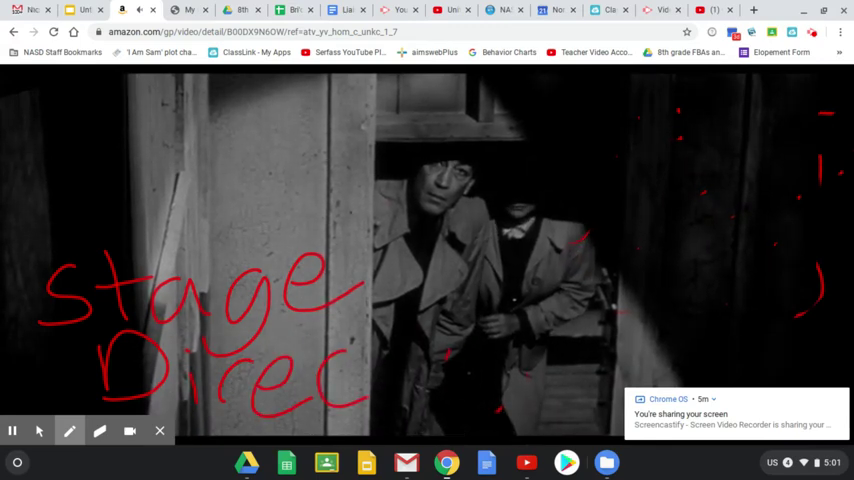
drag(388, 295, 395, 410)
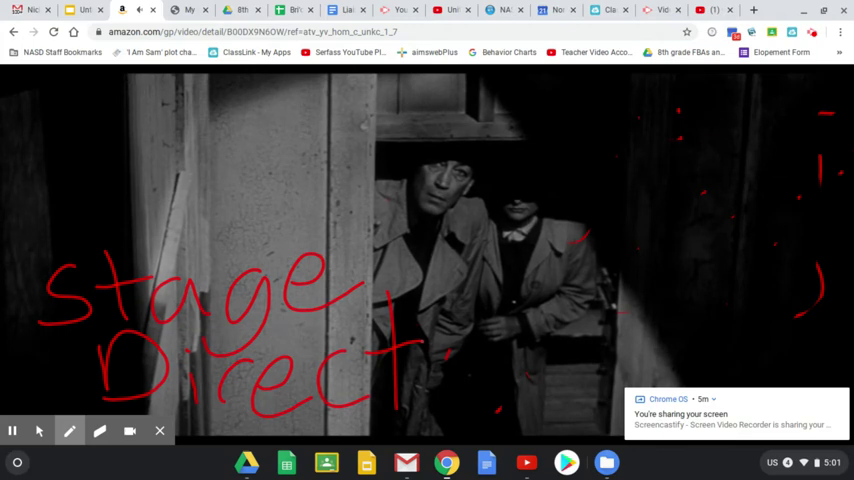
drag(440, 372, 444, 420)
click(440, 345)
drag(500, 360, 498, 362)
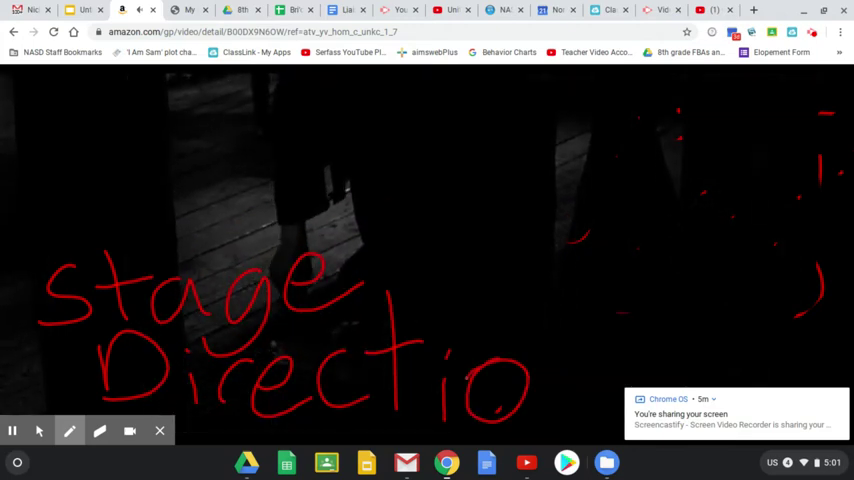
drag(555, 355, 600, 430)
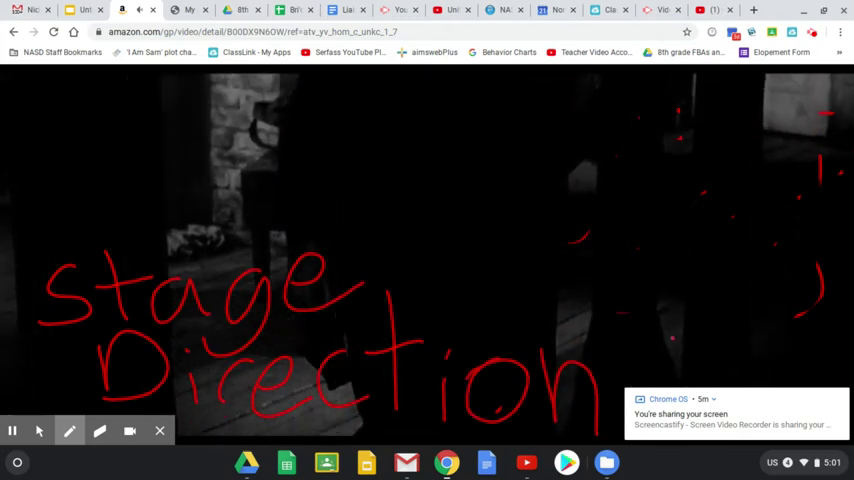
drag(670, 345, 580, 430)
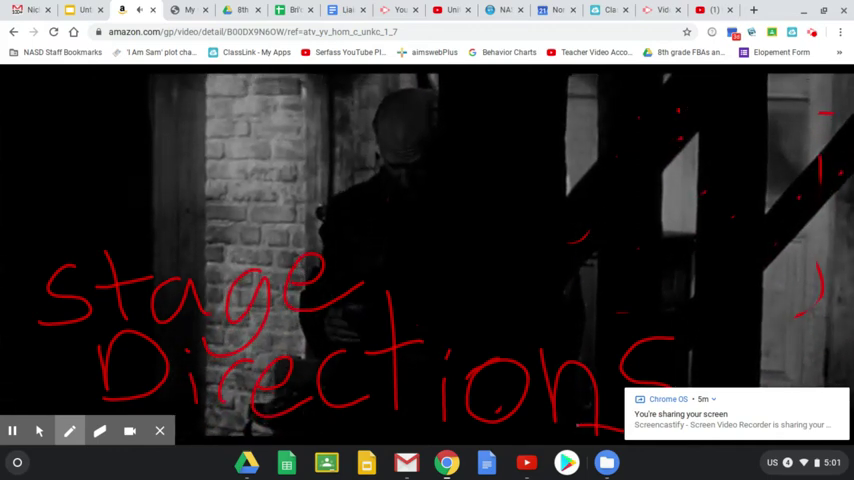
Step: Erase the handwritten 'stage Directions' over the film with the Screencastify eraser
click(70, 430)
click(100, 430)
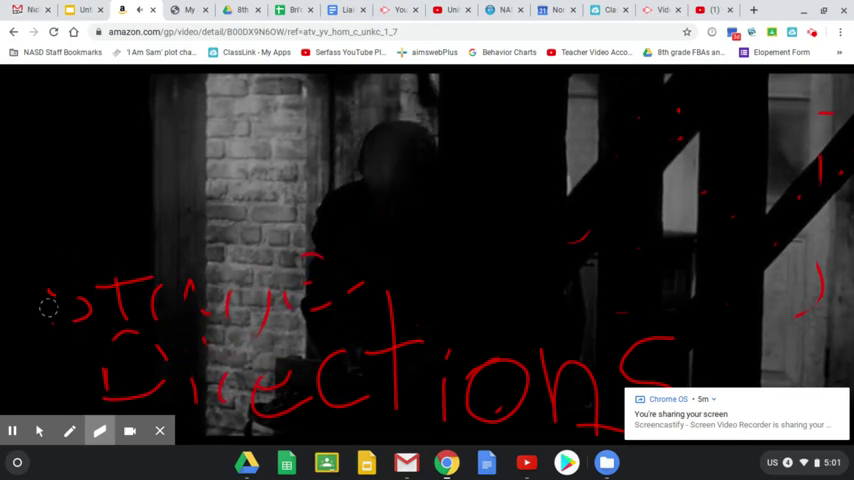
drag(205, 305, 222, 298)
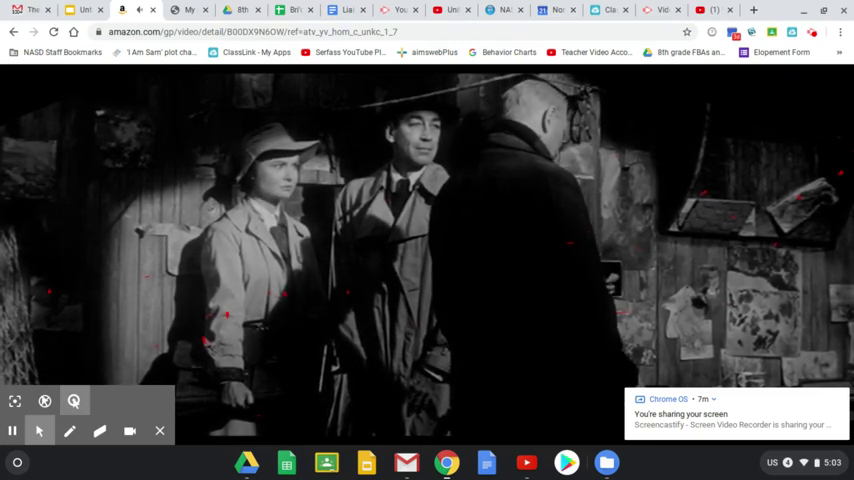
Step: Handwrite 'Too many ?' in red across the three-figure scene, then return to the cursor
click(69, 431)
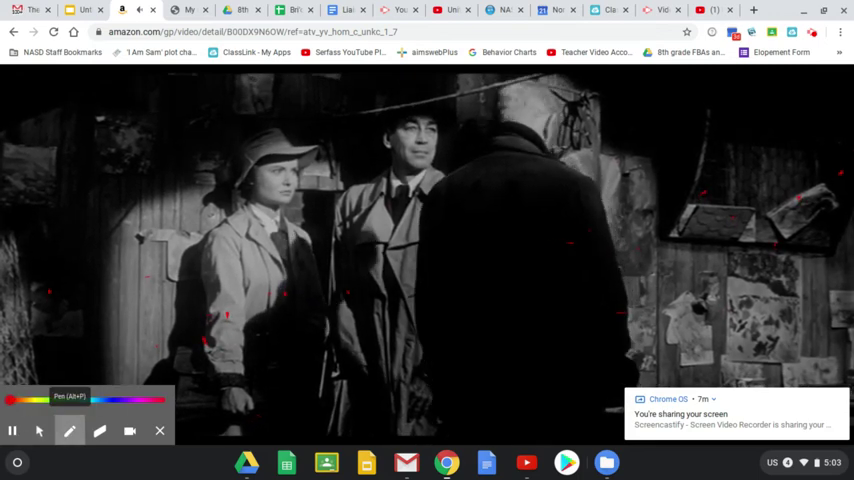
drag(92, 140, 88, 258)
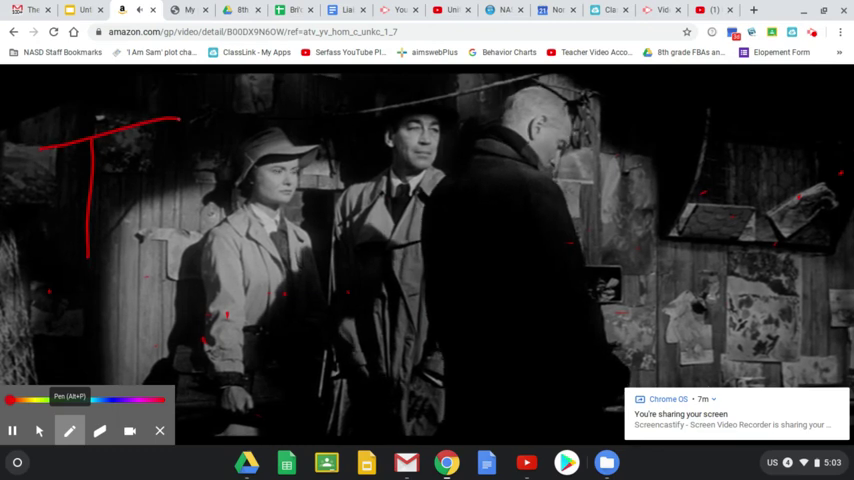
drag(160, 202, 140, 235)
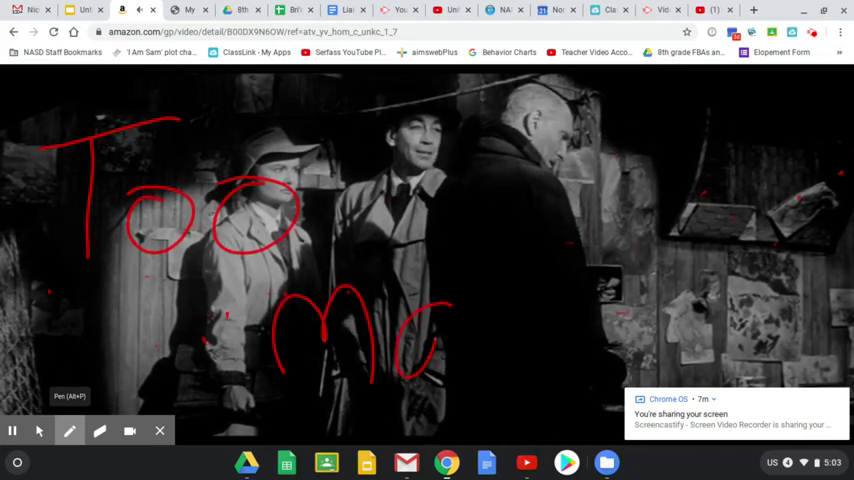
drag(490, 370, 536, 385)
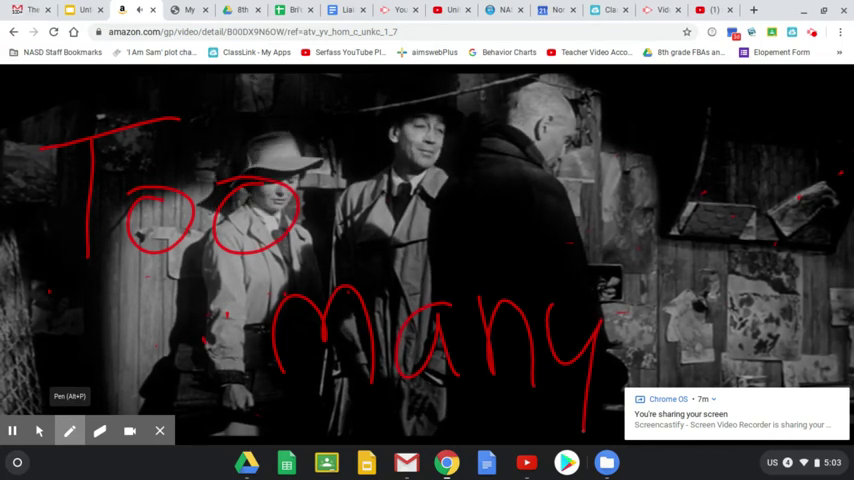
drag(640, 340, 790, 322)
drag(722, 160, 808, 260)
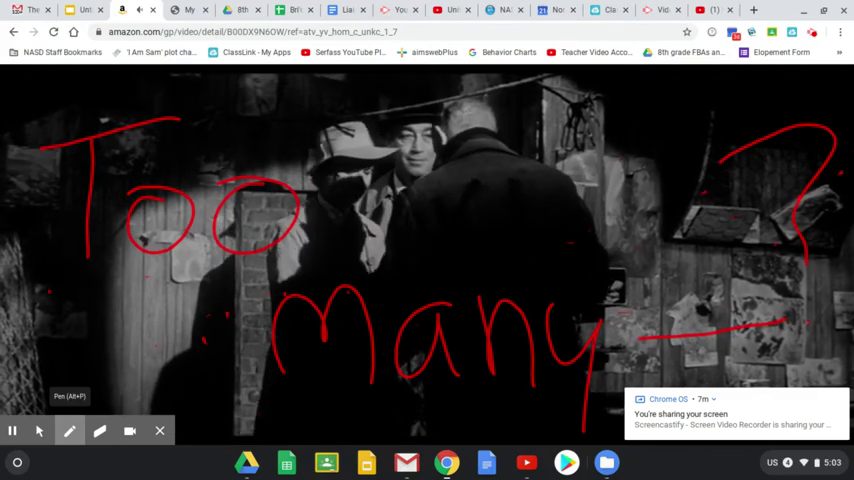
click(39, 431)
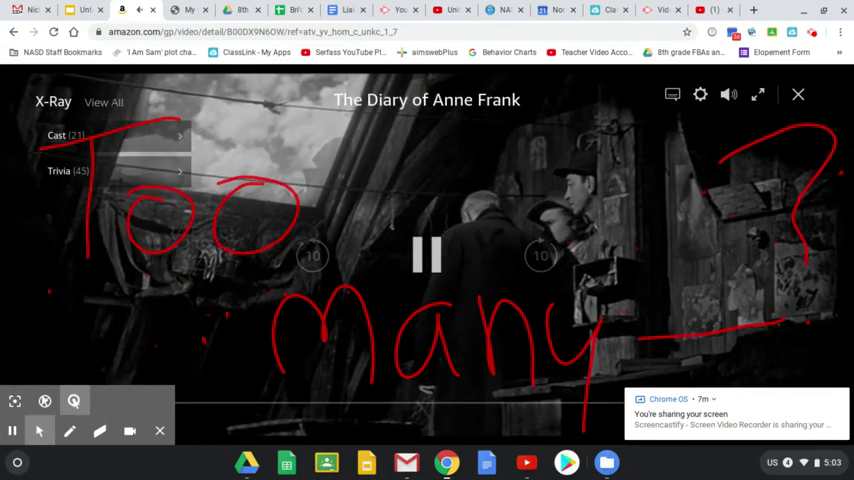
Step: Pause and resume the film twice, then bring up the play's PDF script
key(space)
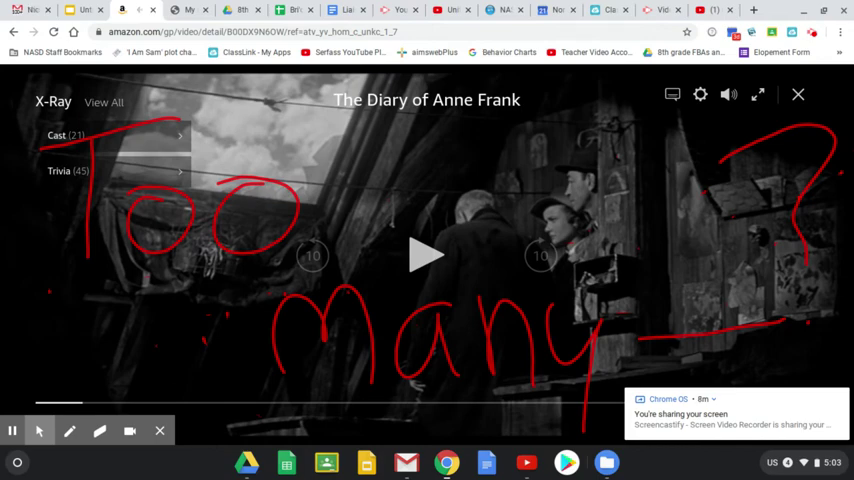
key(space)
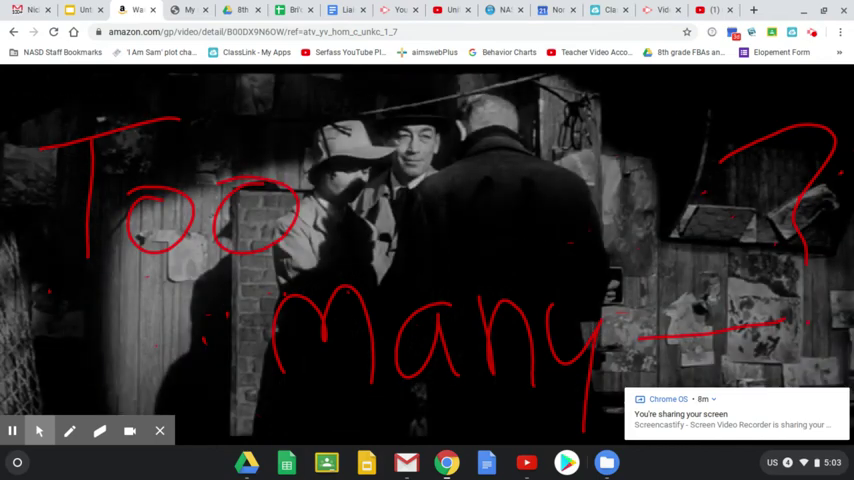
key(space)
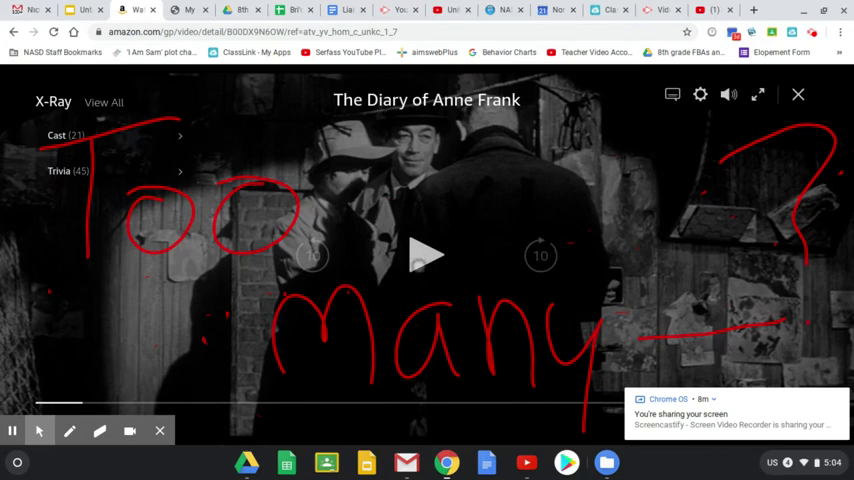
key(space)
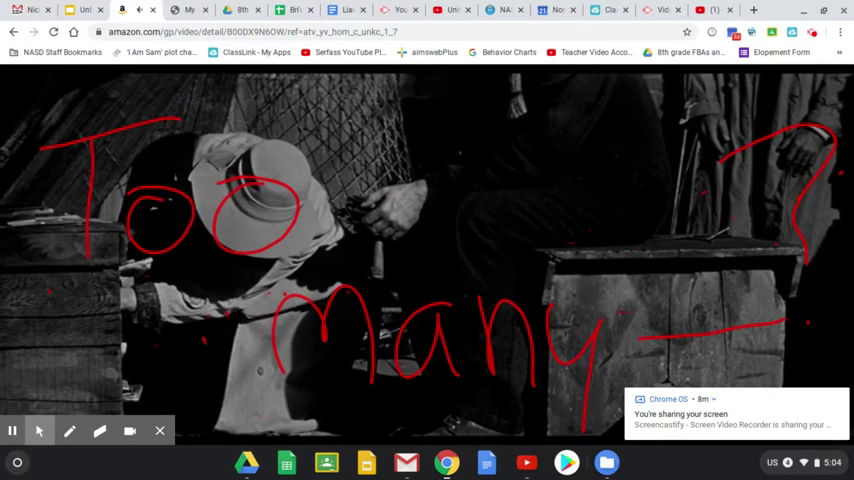
key(ctrl+Tab)
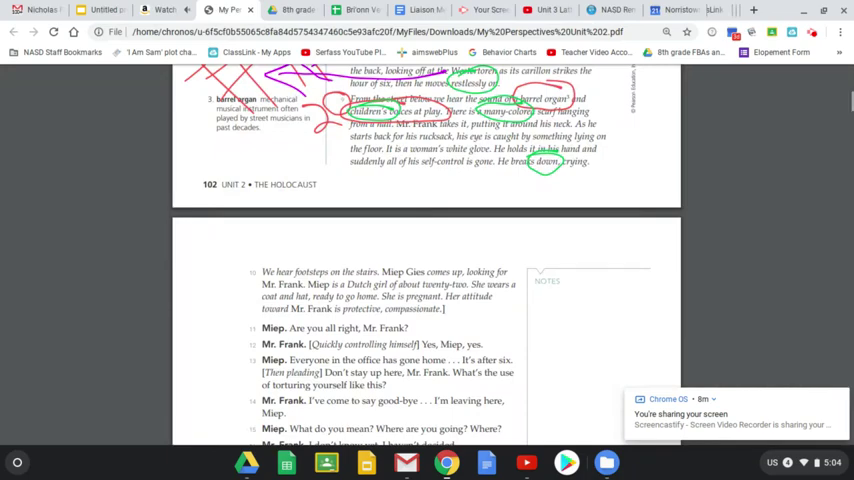
scroll(427, 260, down, 5)
scroll(427, 260, down, 5)
scroll(427, 260, down, 5)
scroll(427, 260, down, 5)
scroll(427, 260, down, 3)
scroll(427, 260, down, 3)
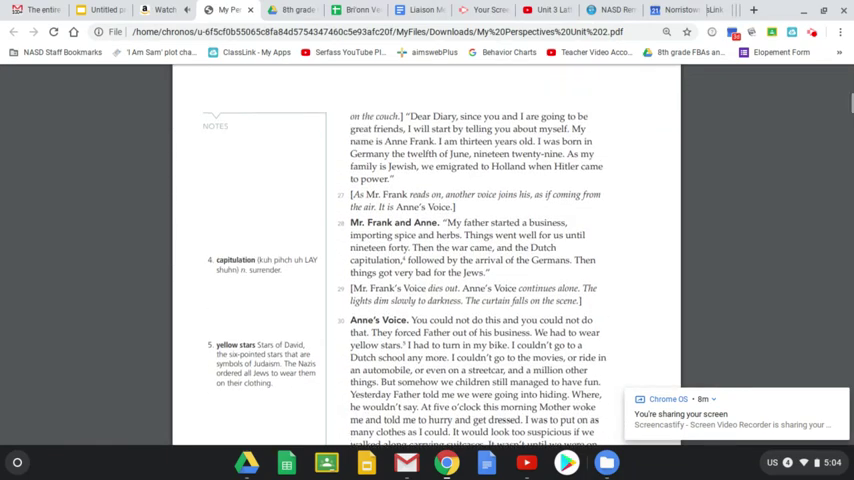
scroll(427, 260, up, 4)
scroll(427, 260, up, 1)
scroll(427, 260, up, 4)
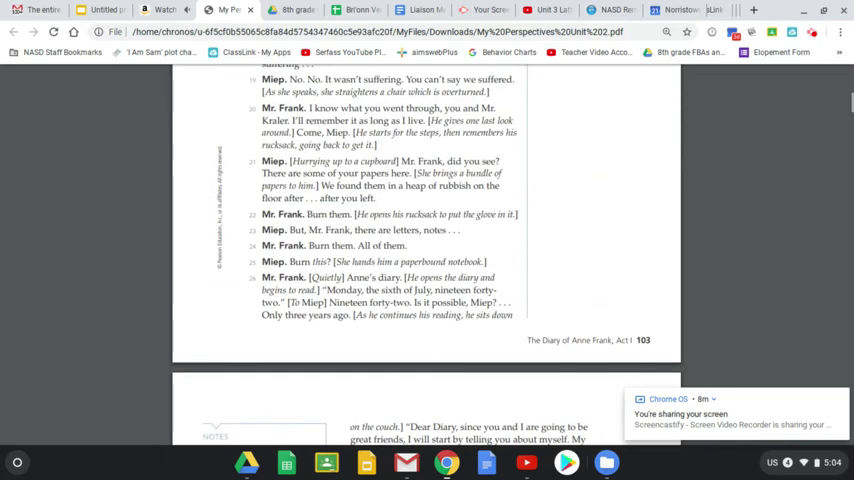
scroll(427, 260, up, 2)
scroll(427, 260, up, 2)
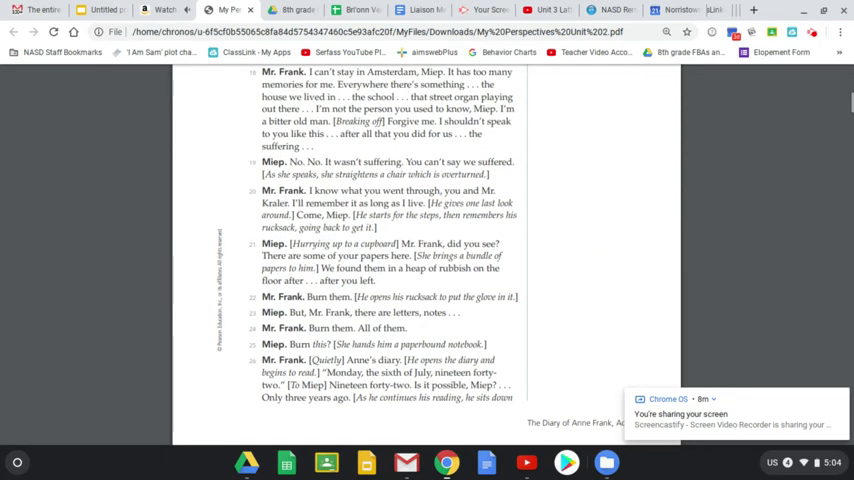
scroll(427, 260, up, 1)
scroll(427, 260, down, 1)
scroll(427, 260, down, 1)
scroll(427, 260, down, 1)
scroll(427, 260, down, 1)
scroll(427, 260, down, 1)
scroll(427, 260, down, 1)
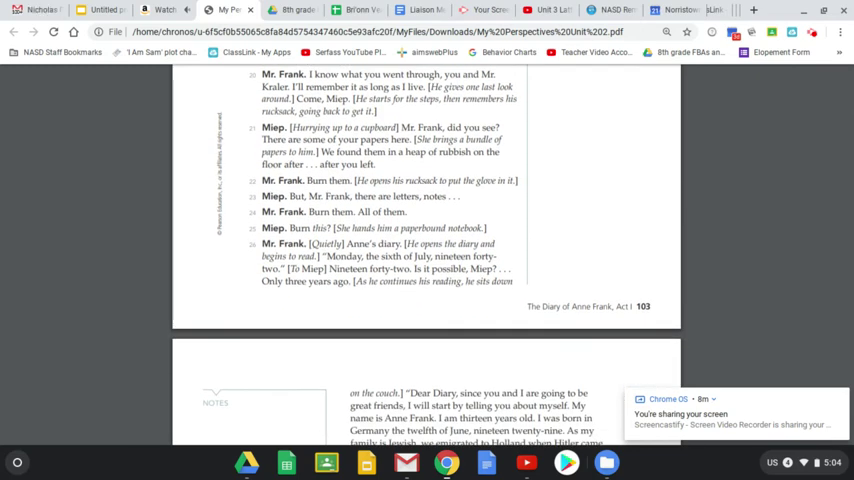
scroll(427, 260, down, 2)
scroll(427, 260, down, 1)
scroll(427, 260, down, 1)
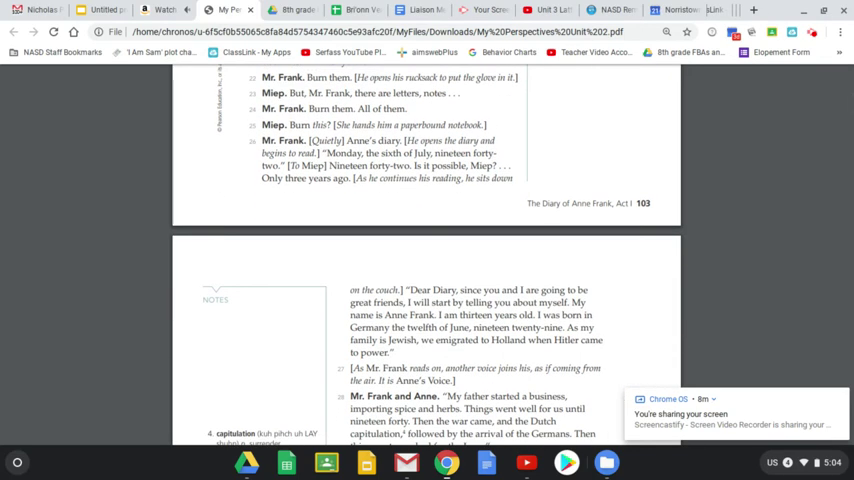
Step: Go back from the PDF script to the film annotated with 'Too many?'
key(ctrl+shift+Tab)
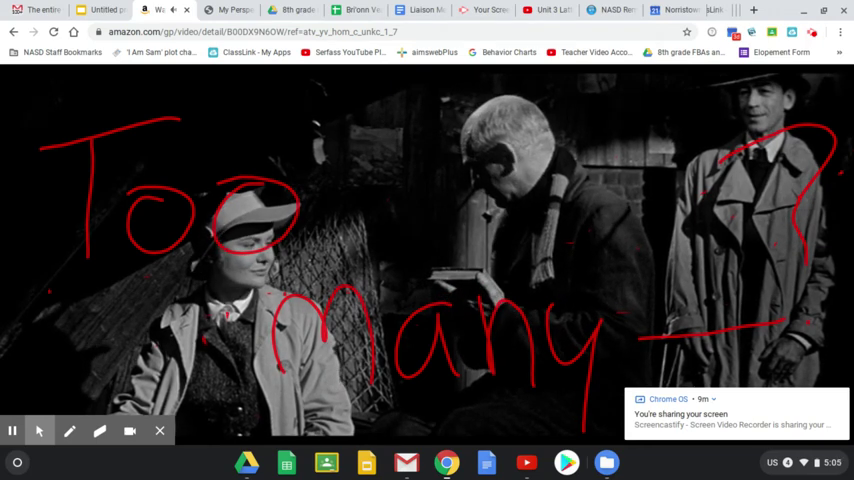
Step: Erase the red T, o, m and 'any' strokes of 'Too many?' over the film
click(38, 430)
click(100, 430)
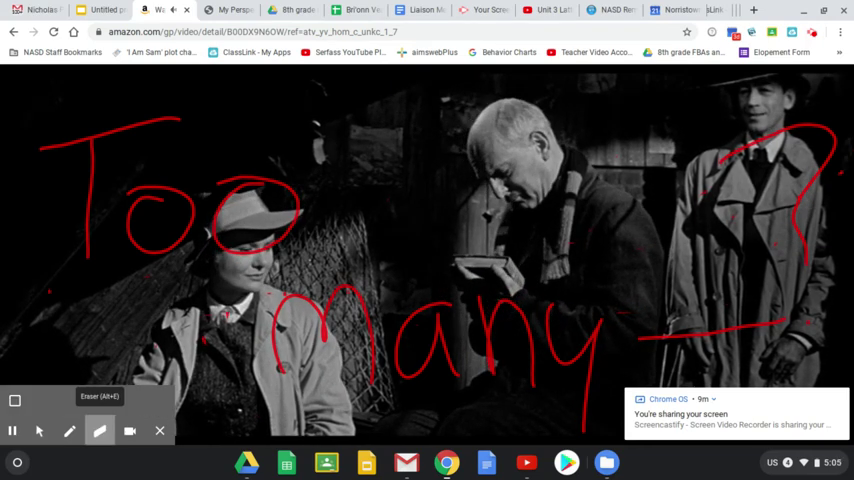
drag(93, 227, 60, 122)
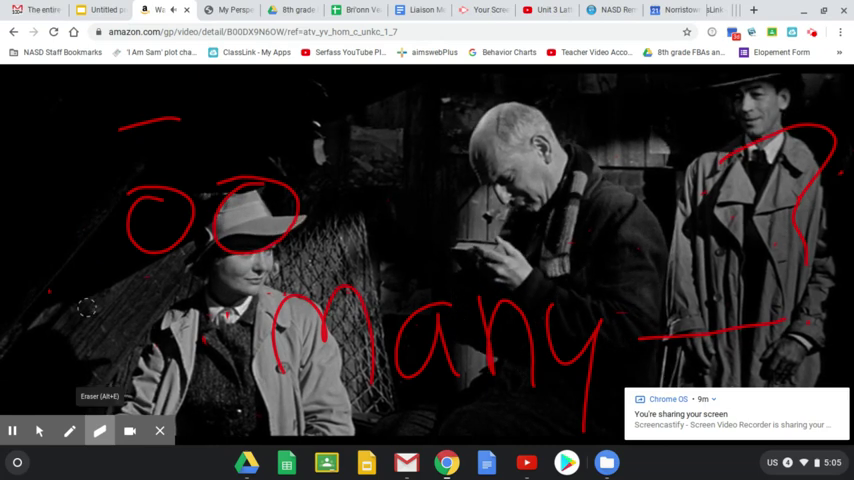
drag(87, 240, 87, 305)
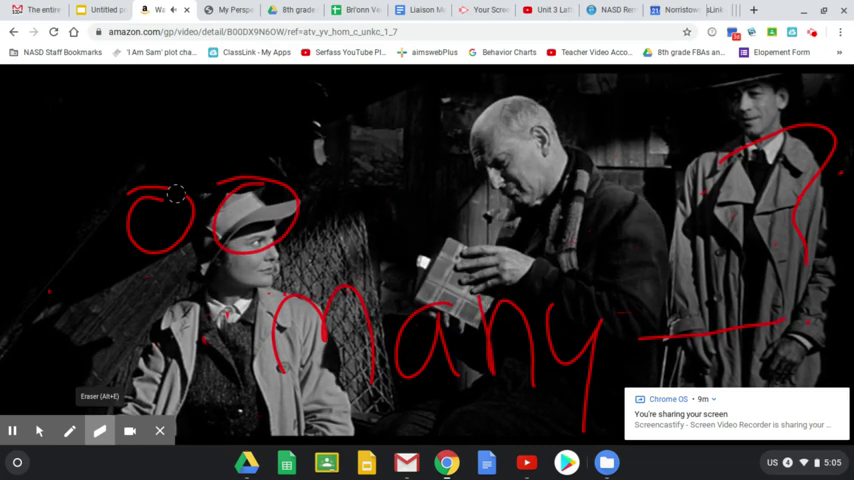
mouse_move(150, 122)
mouse_down()
mouse_move(135, 255)
mouse_move(189, 183)
mouse_up()
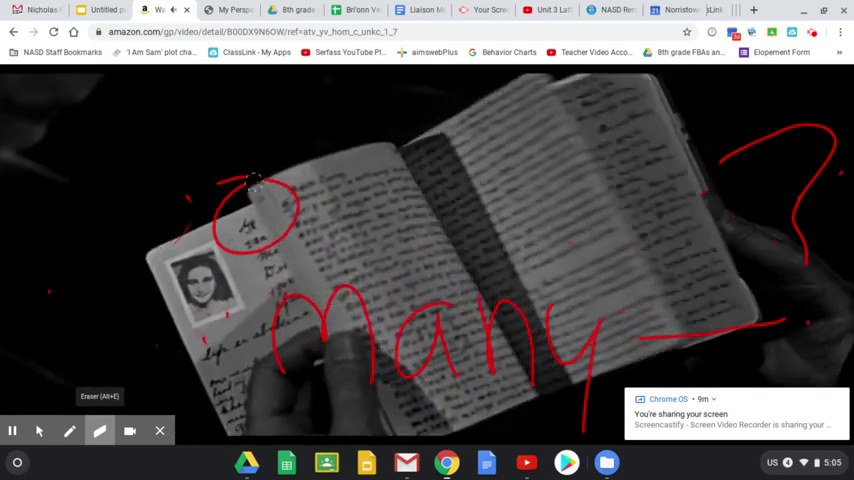
mouse_move(154, 246)
mouse_down()
mouse_move(255, 200)
mouse_move(205, 243)
mouse_up()
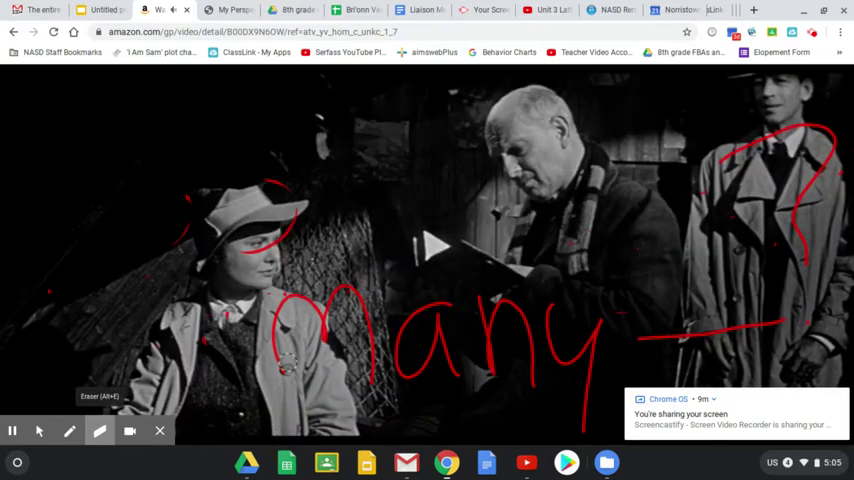
drag(287, 366, 300, 295)
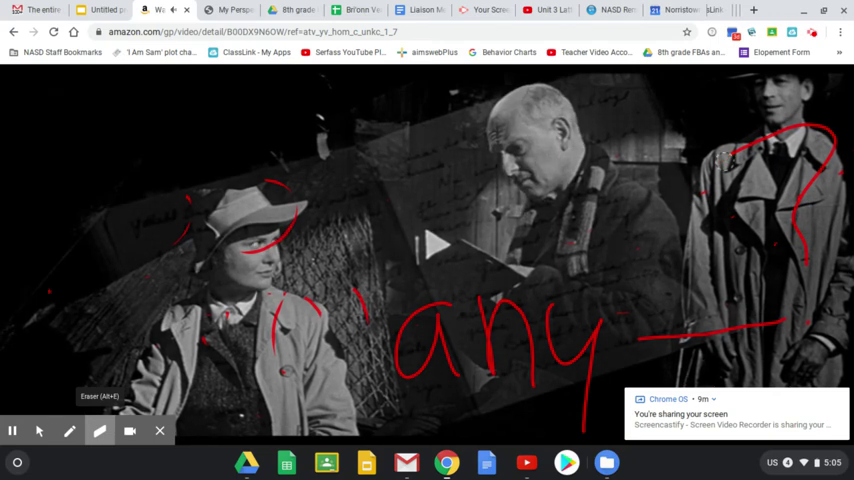
drag(805, 205, 812, 290)
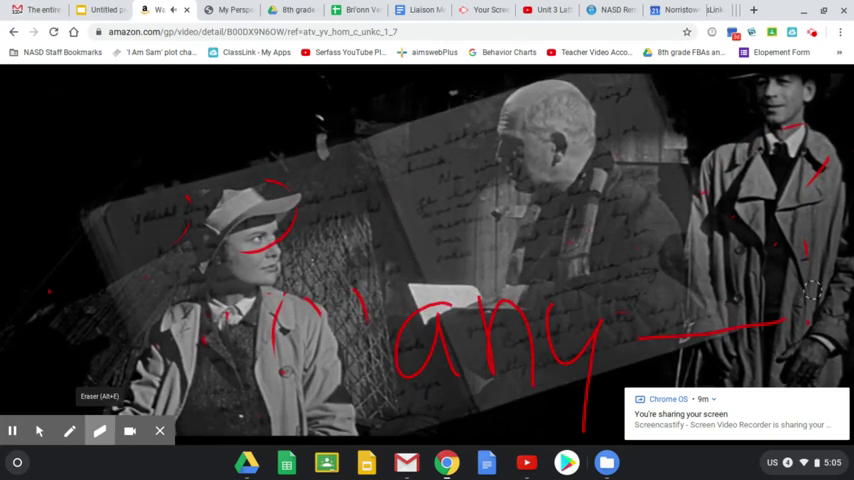
drag(775, 322, 240, 390)
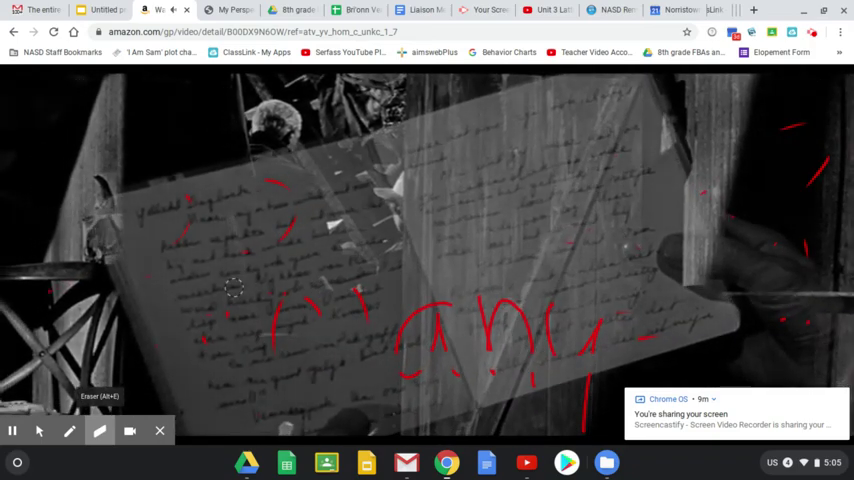
Step: Turn the Screencastify pen back on with purple ink and bring up the PDF script
key(alt+p)
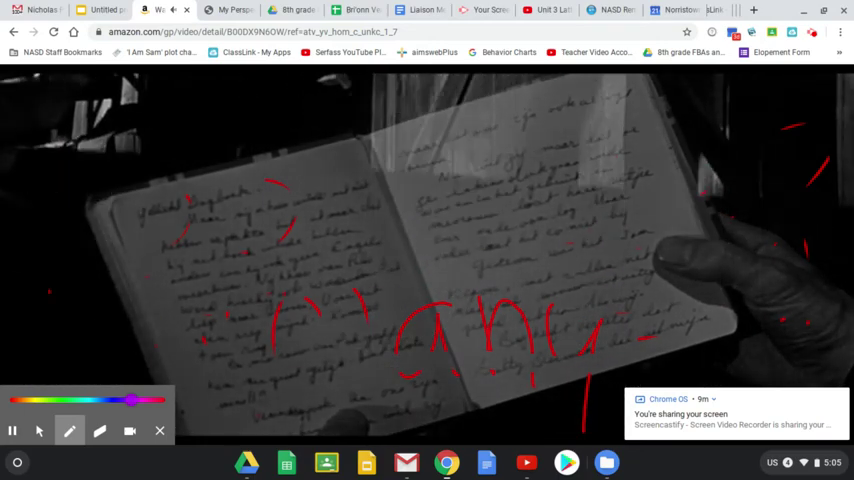
key(ctrl+Tab)
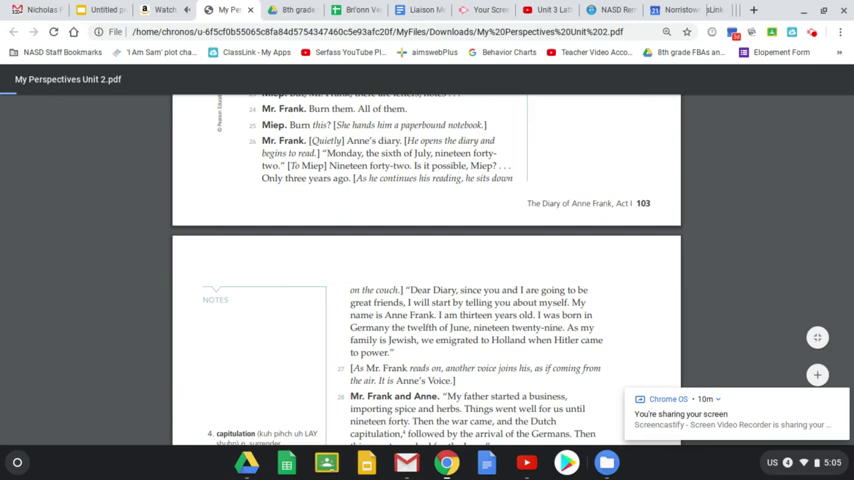
Step: Circle the Mr. Frank and Anne passage in purple, zoom in and out, then return to the film
click(733, 79)
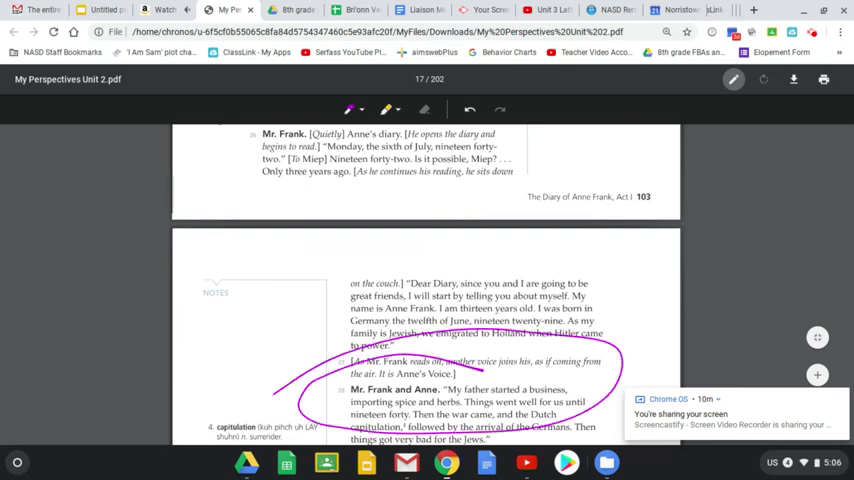
scroll(427, 300, down, 5)
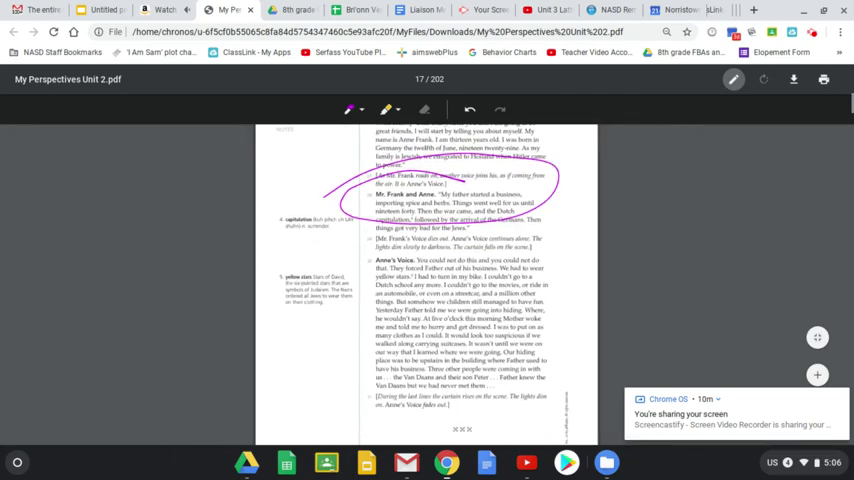
key(ctrl+plus)
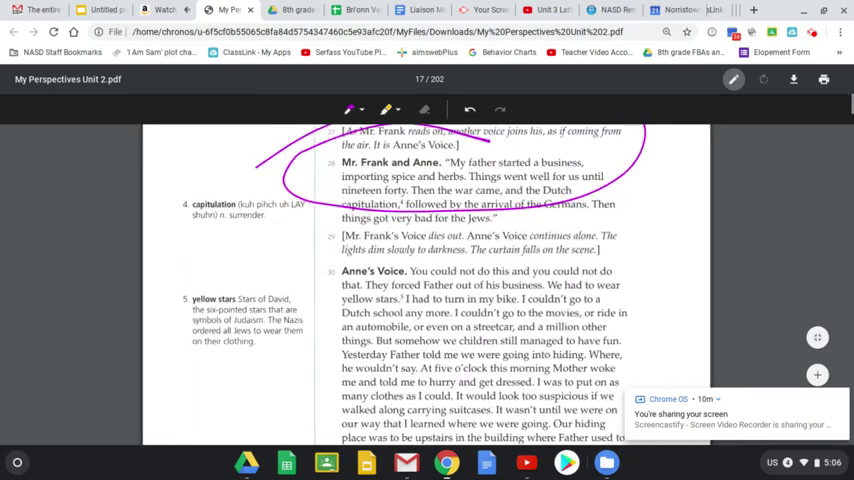
key(ctrl+minus)
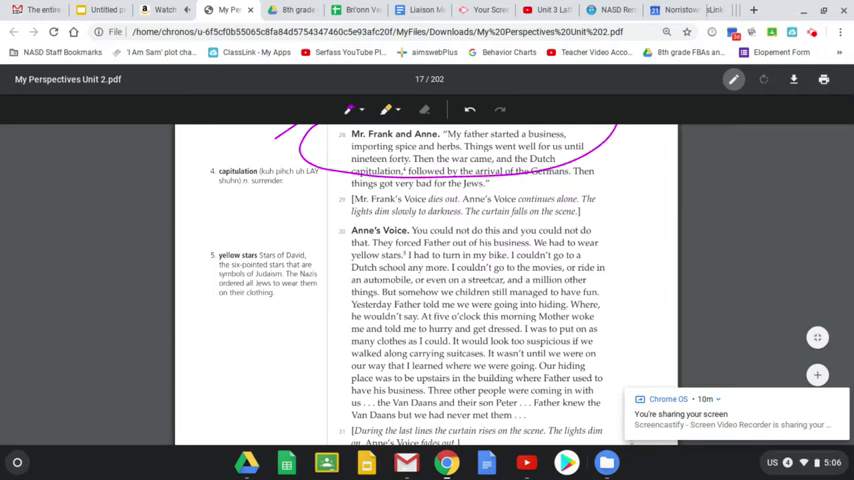
key(ctrl+shift+Tab)
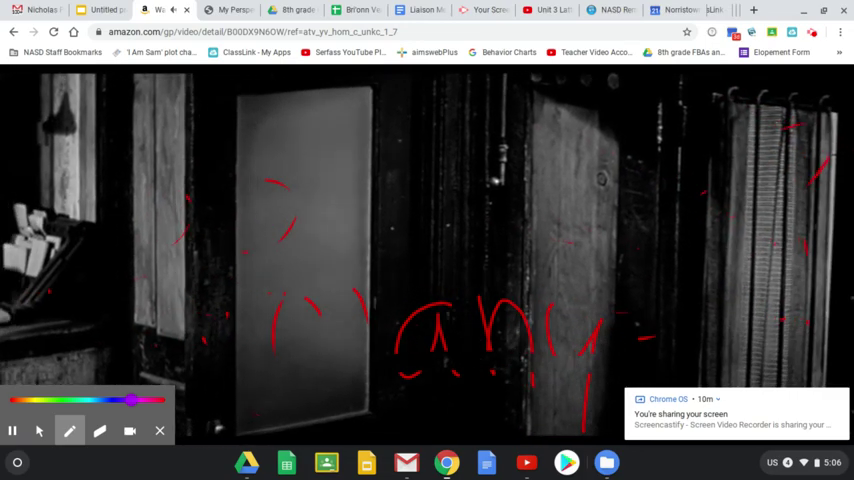
Step: Write 'Memory' in large purple letters over the scene with the young woman in a cap
mouse_move(88, 340)
mouse_down()
mouse_move(199, 355)
mouse_move(265, 118)
mouse_move(305, 385)
mouse_up()
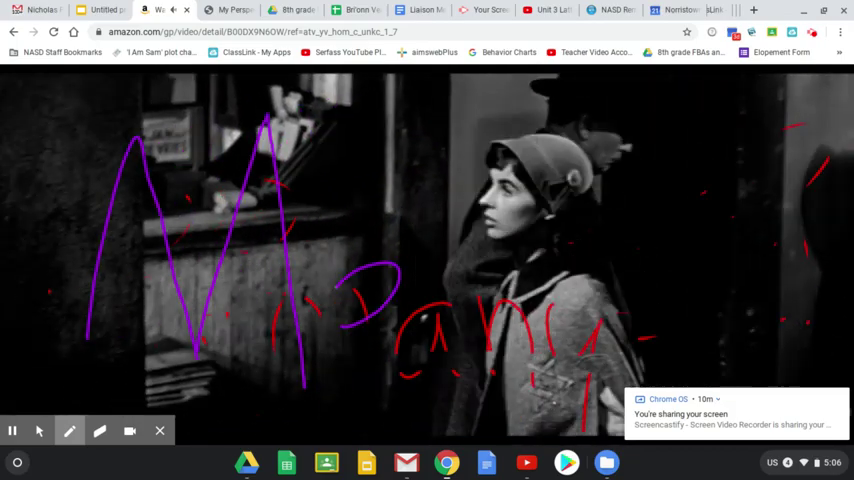
drag(335, 320, 430, 370)
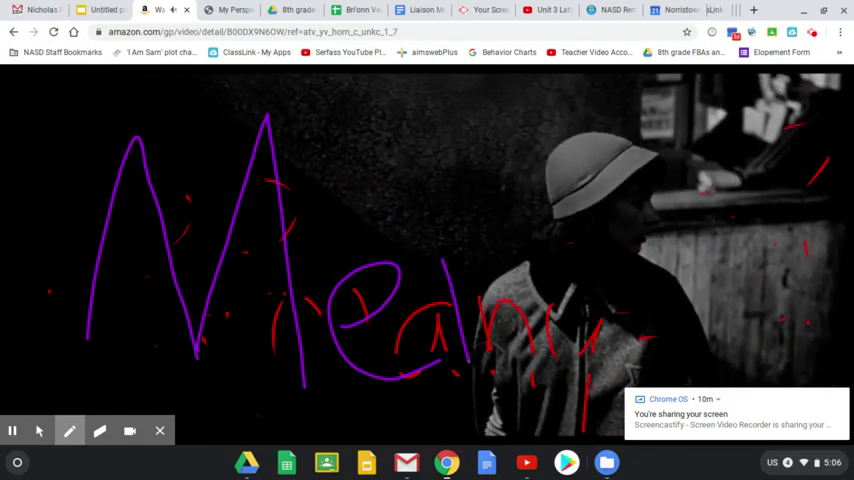
drag(468, 300, 535, 295)
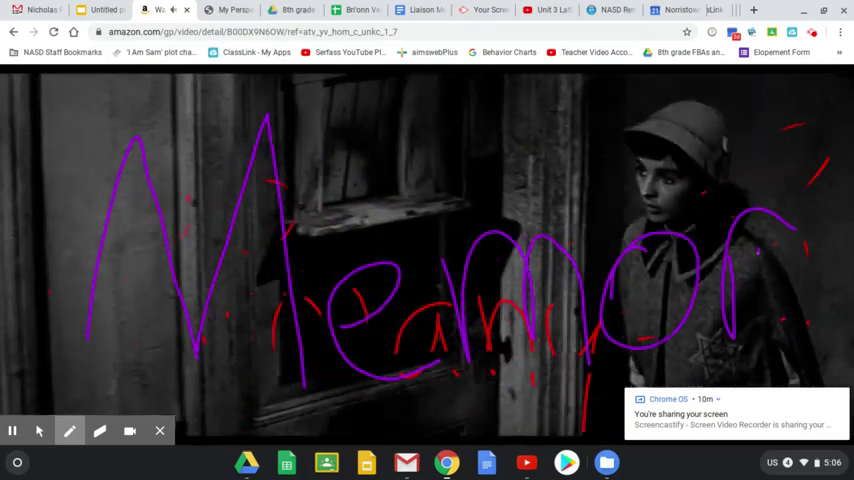
drag(795, 230, 770, 380)
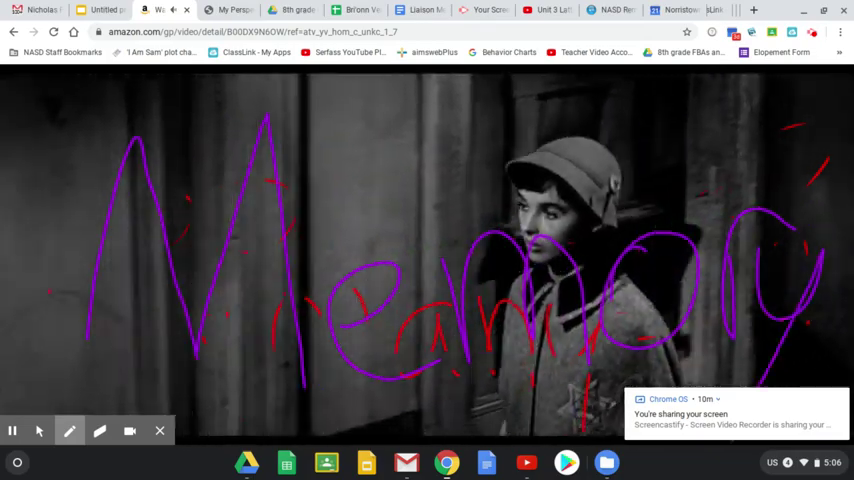